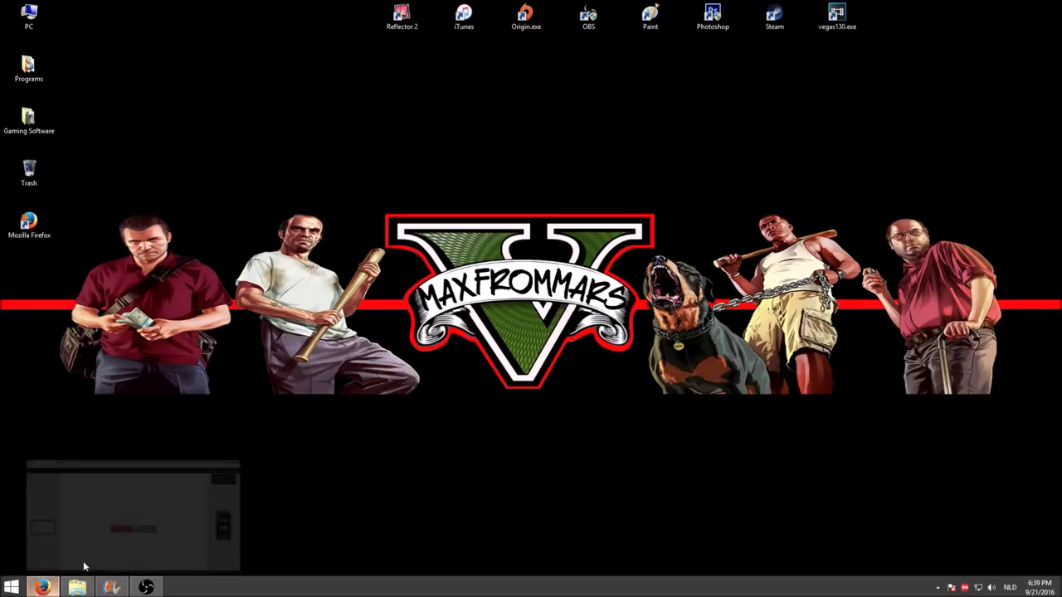
# Download the GTA 5 .rar from MEGA directly in Firefox, then minimize the browser
pyautogui.click(84, 567)
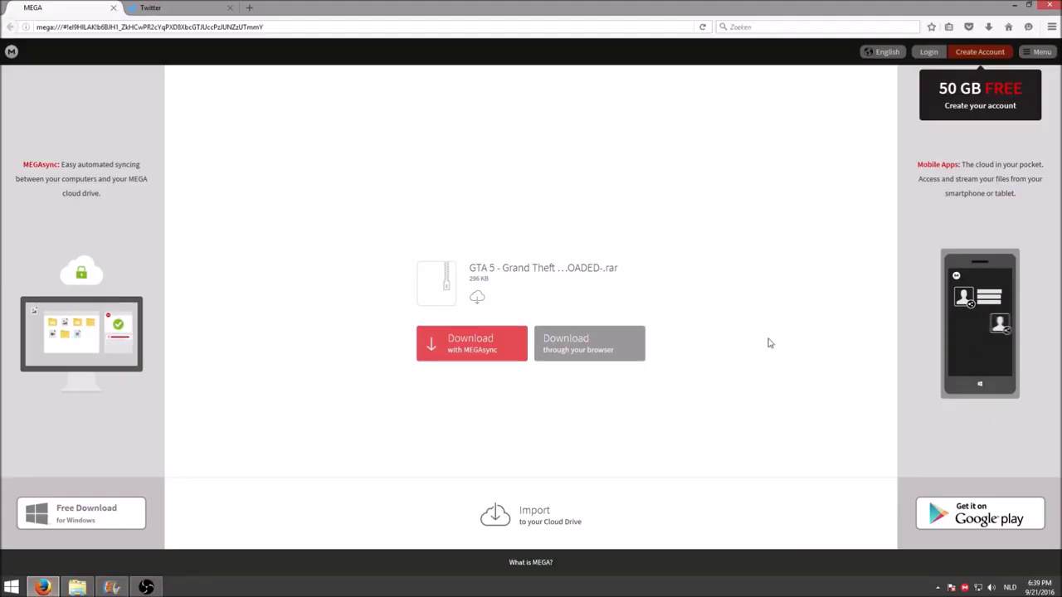
pyautogui.click(572, 362)
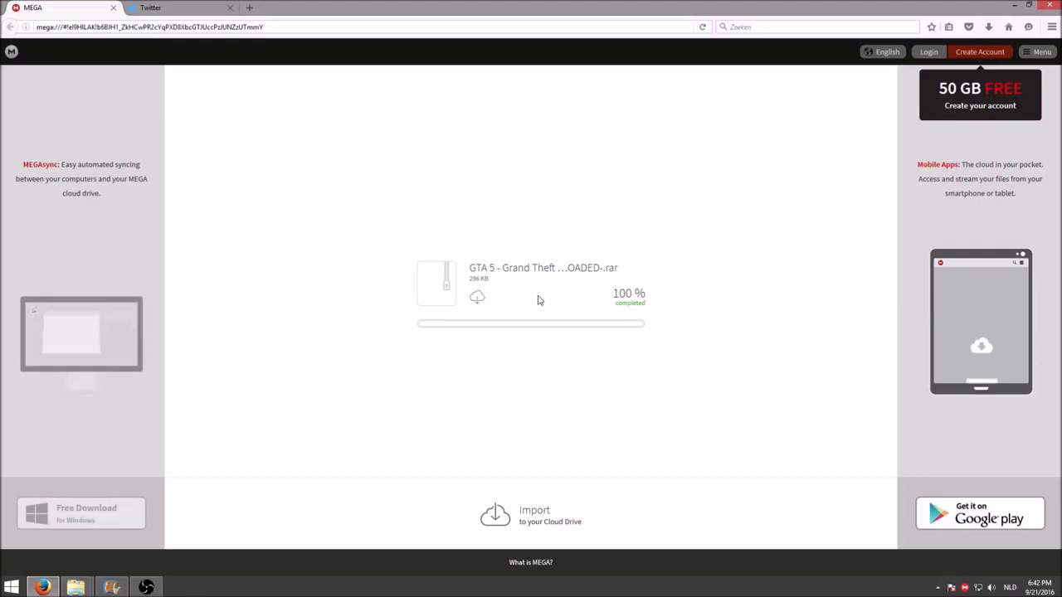
pyautogui.click(1016, 7)
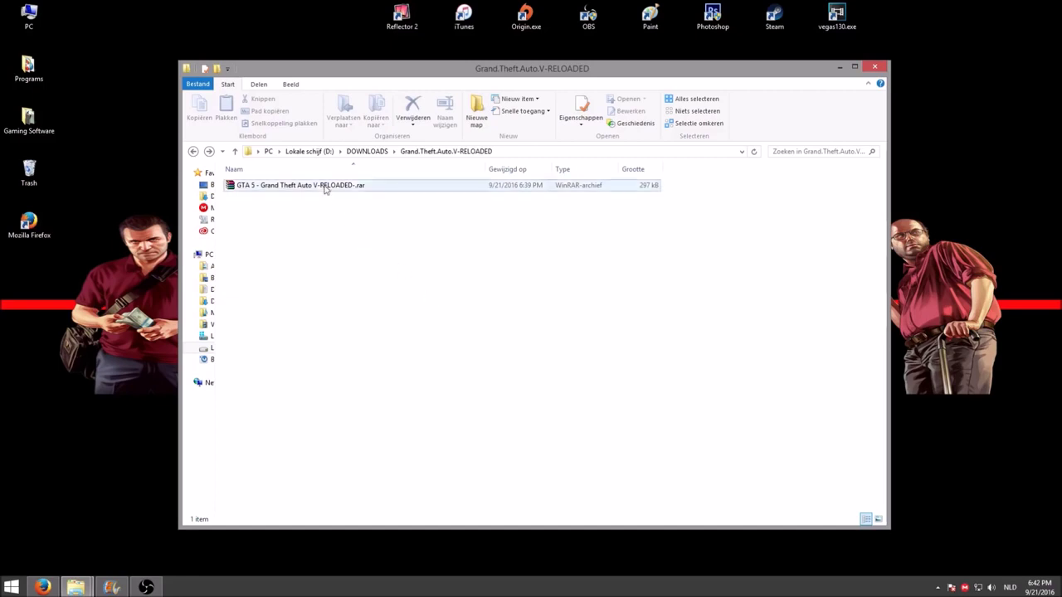
# Extract the GTA 5 .rar archive into its own 'GTA 5' folder
pyautogui.rightClick(297, 188)
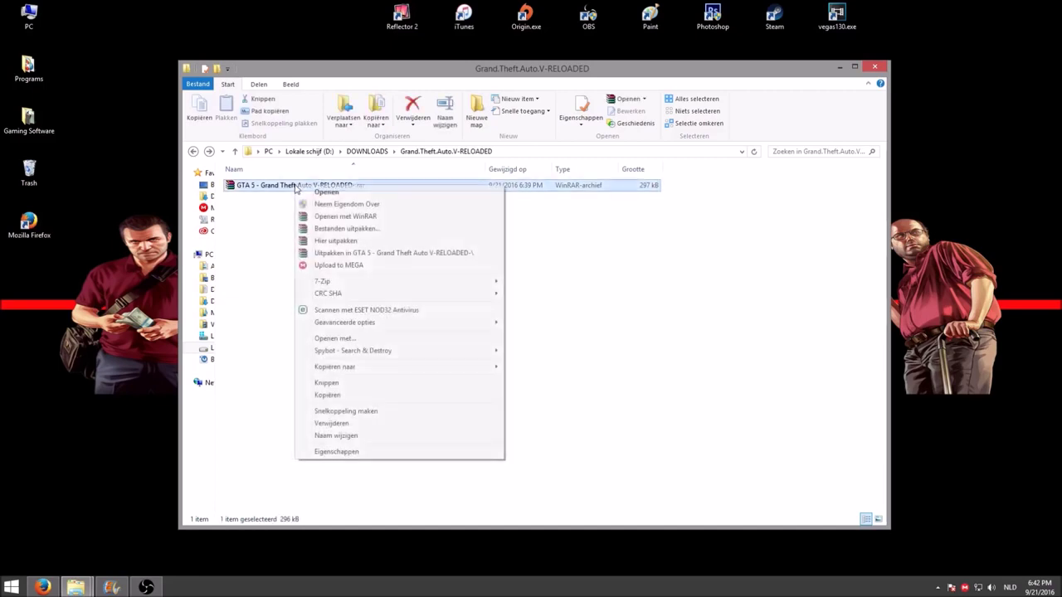
pyautogui.click(319, 253)
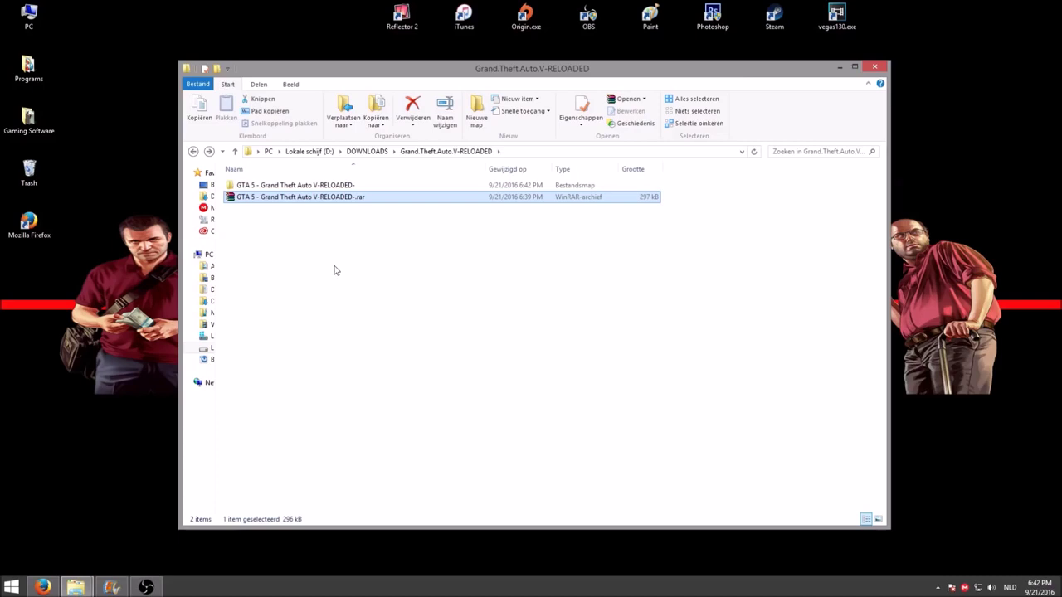
pyautogui.click(335, 270)
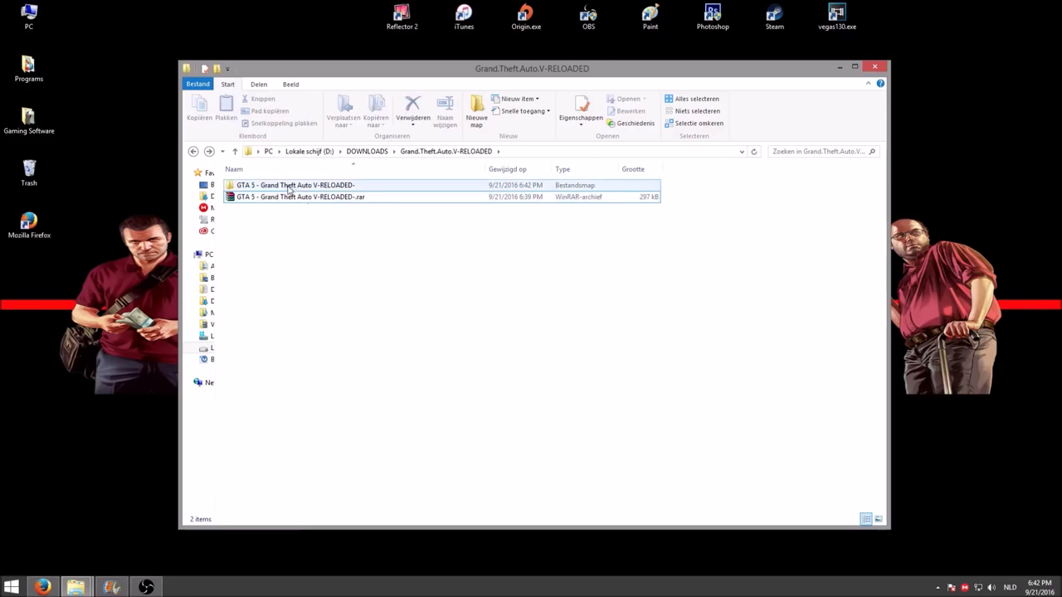
# In the extracted folder, widen the Naam column and select the GTA 5 .torrent file
pyautogui.doubleClick(288, 186)
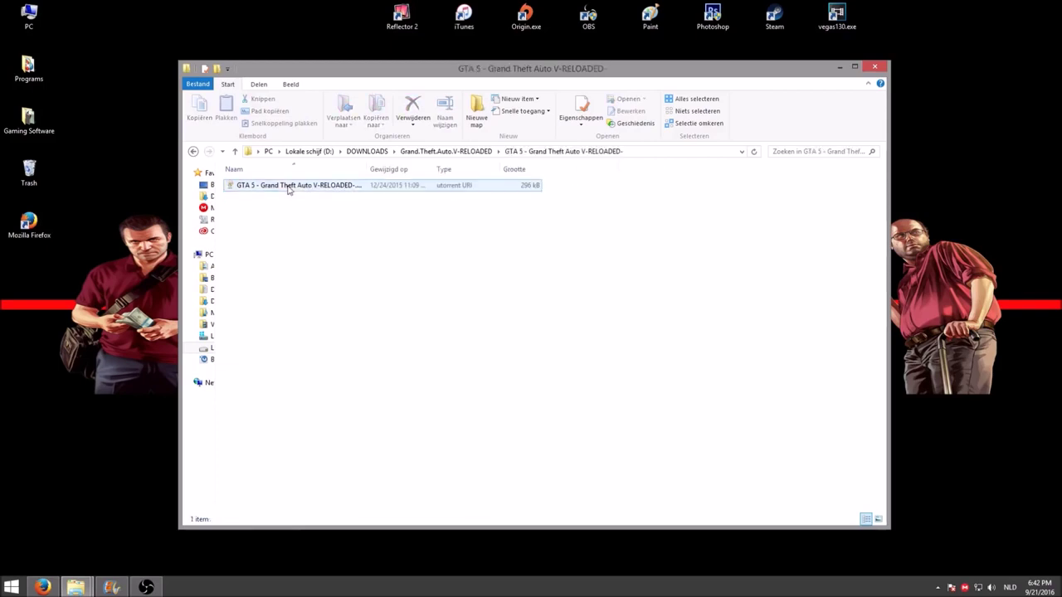
pyautogui.doubleClick(366, 169)
pyautogui.click(280, 189)
pyautogui.write('GTA5')
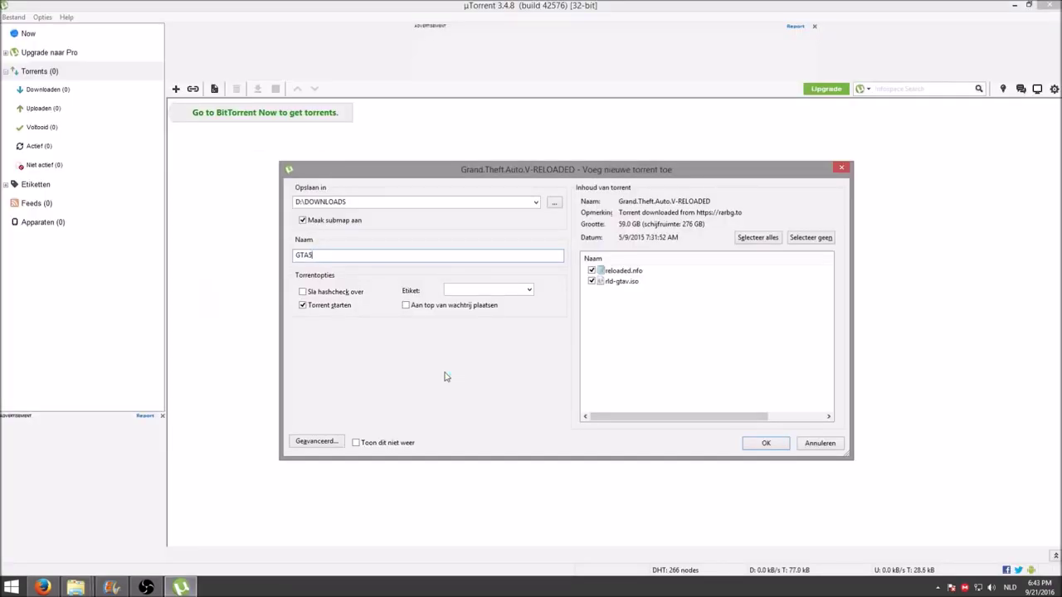
# Add the 59 GB torrent to µTorrent as GTA5, saved under D:\DOWNLOADS
pyautogui.click(763, 444)
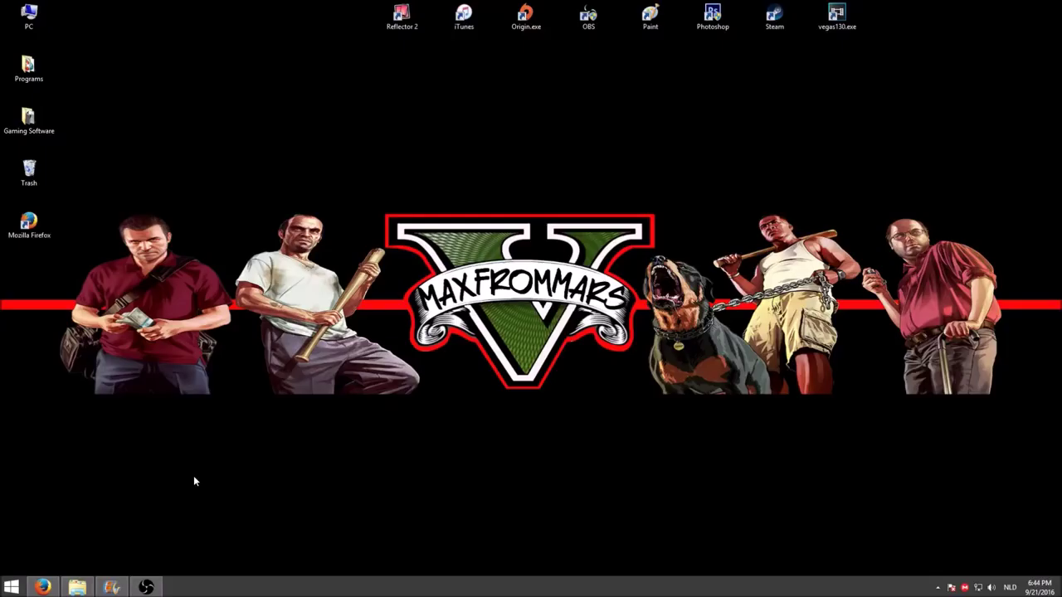
# Unpack rld-gtav.iso in DOWNLOADS\GTA5 into an rld-gtav folder and open it
pyautogui.click(78, 588)
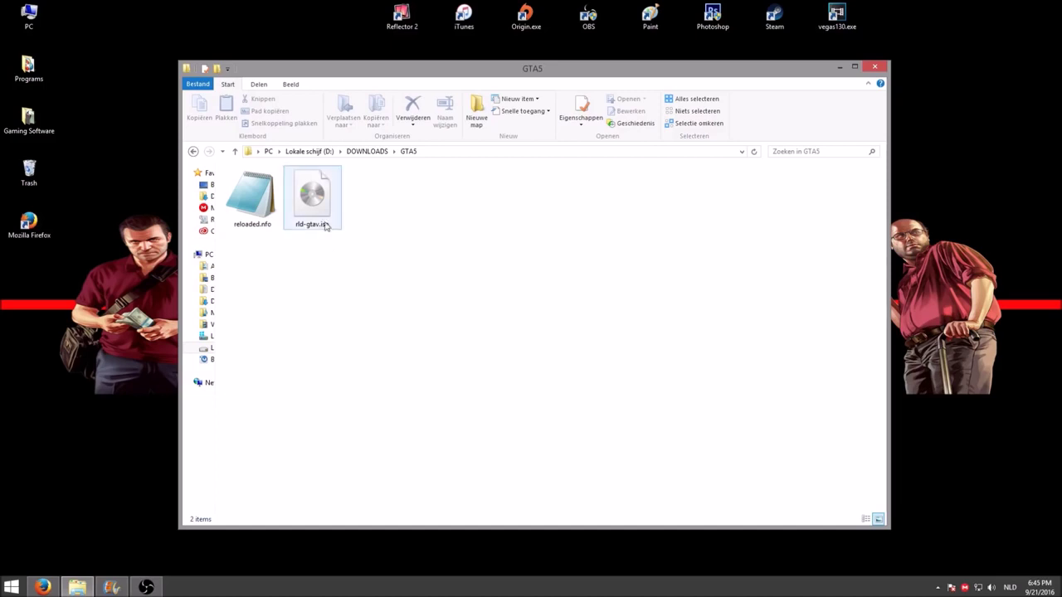
pyautogui.rightClick(320, 214)
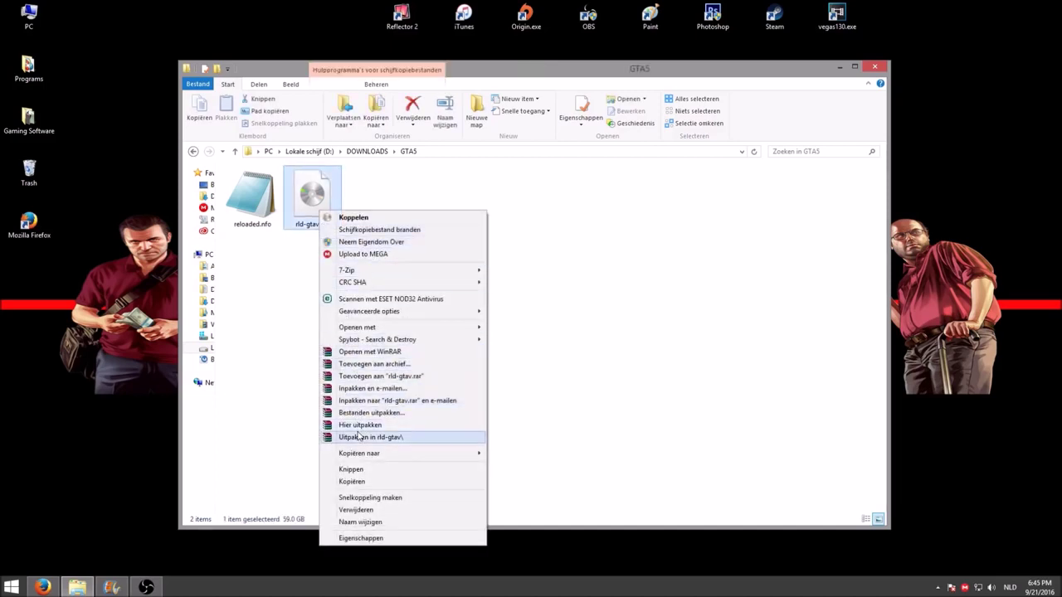
pyautogui.click(359, 437)
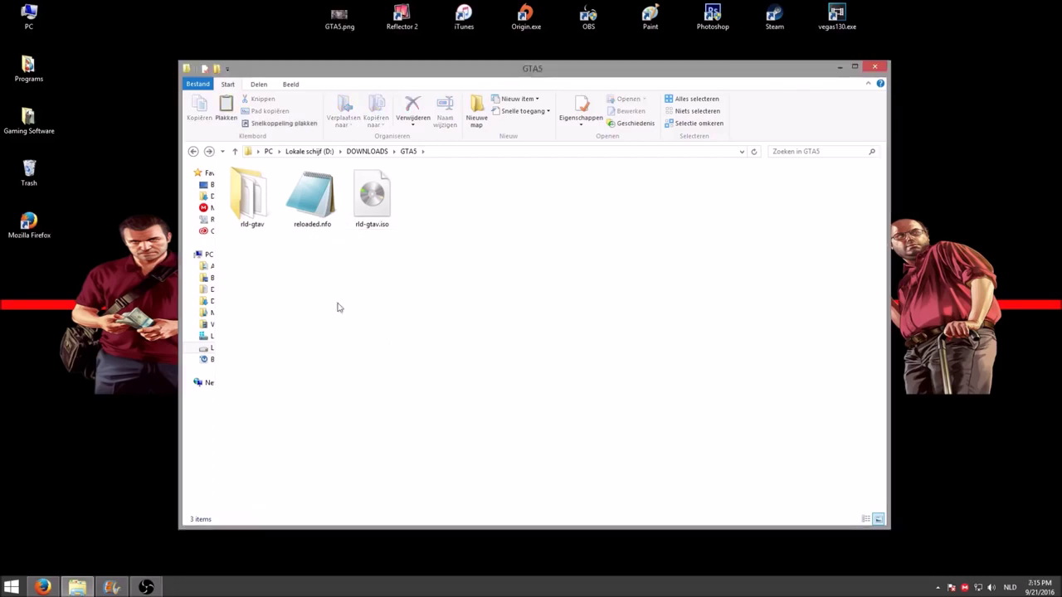
pyautogui.doubleClick(253, 213)
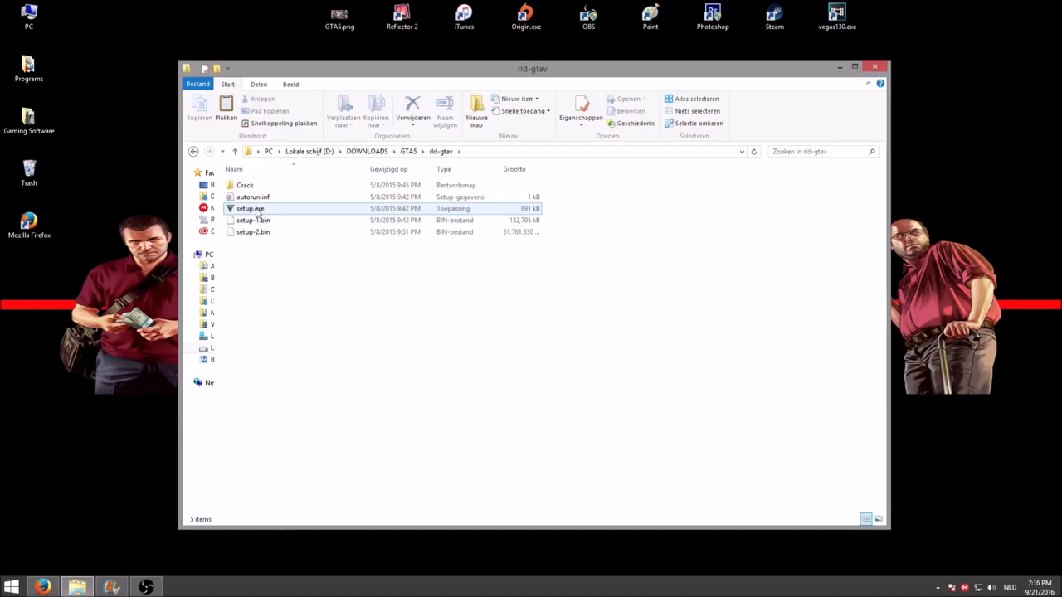
# Start setup.exe, keep D:\Grand Theft Auto 5 as location, and skip the start menu icon
pyautogui.doubleClick(253, 209)
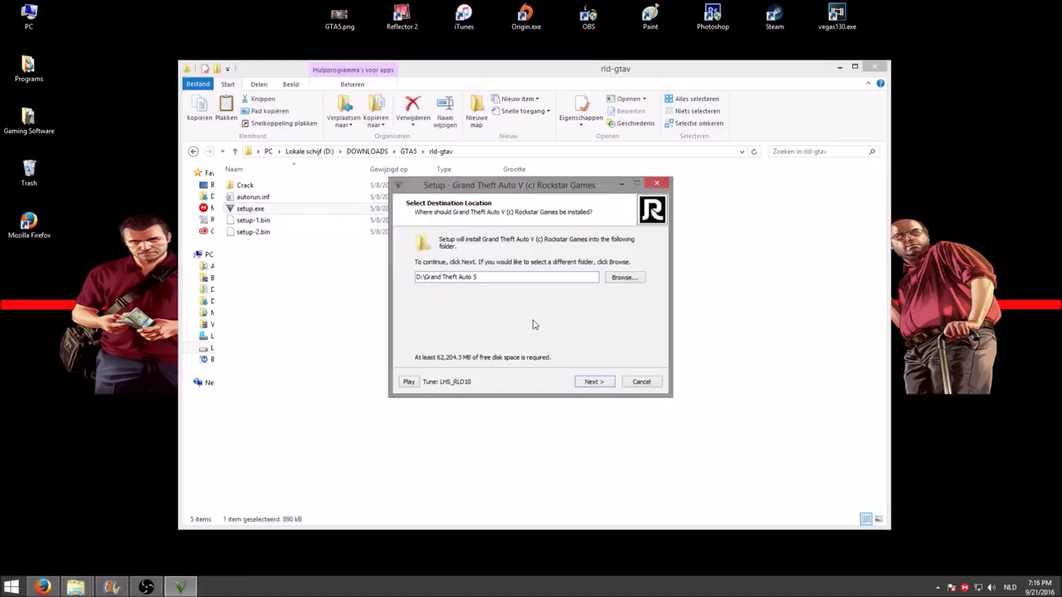
pyautogui.click(594, 383)
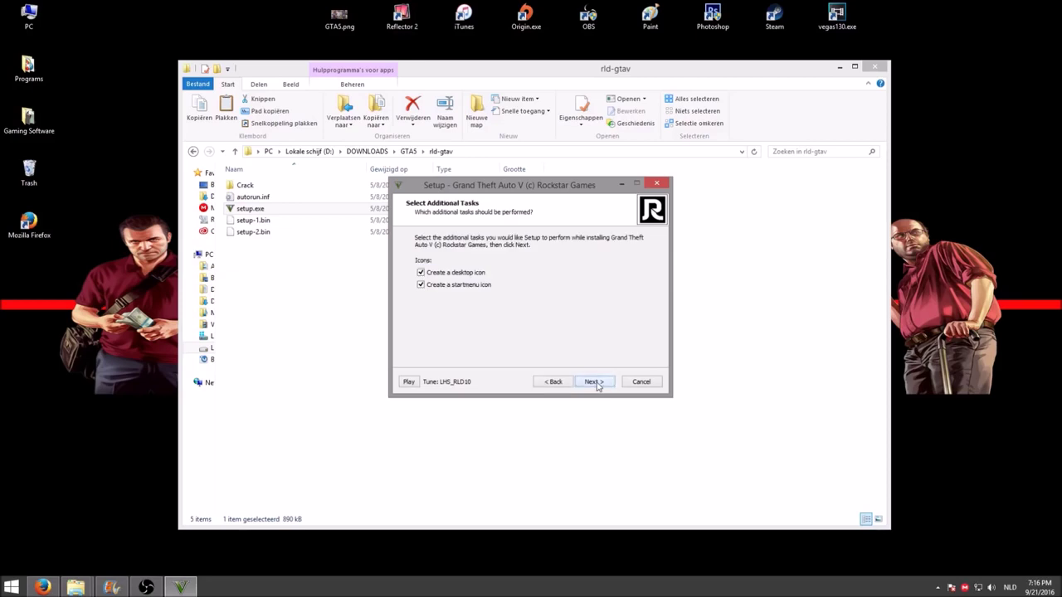
pyautogui.click(457, 287)
pyautogui.click(598, 386)
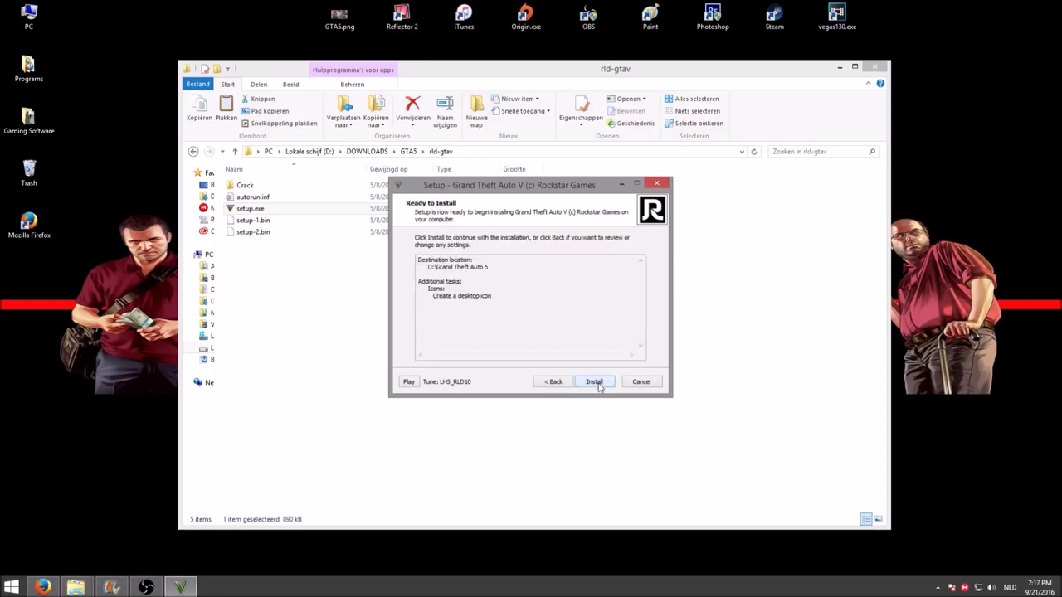
# Install the game, tick the Social Club setup option, and finish the wizard
pyautogui.click(598, 384)
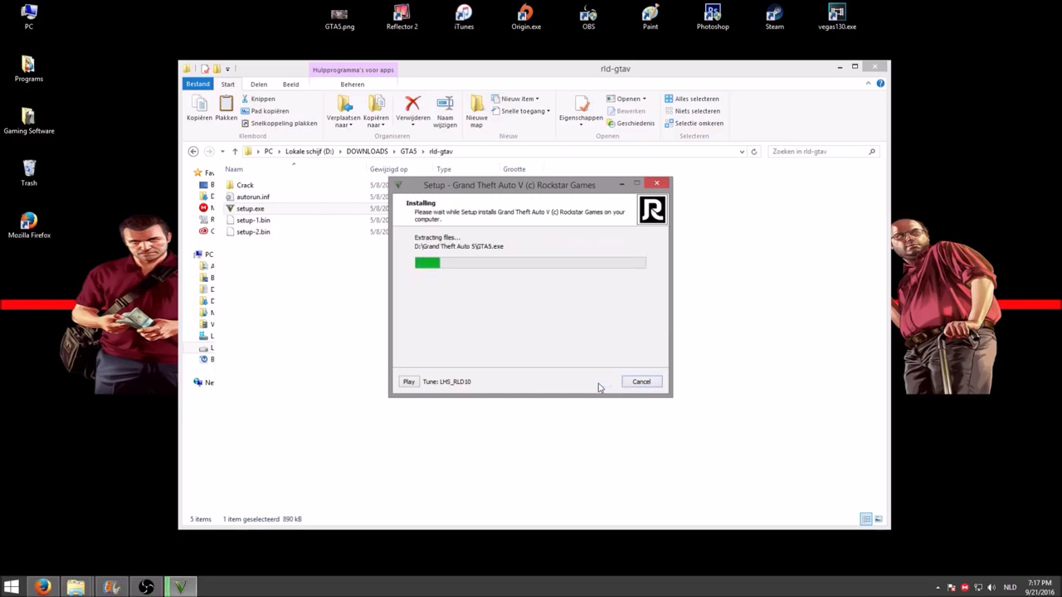
pyautogui.click(840, 68)
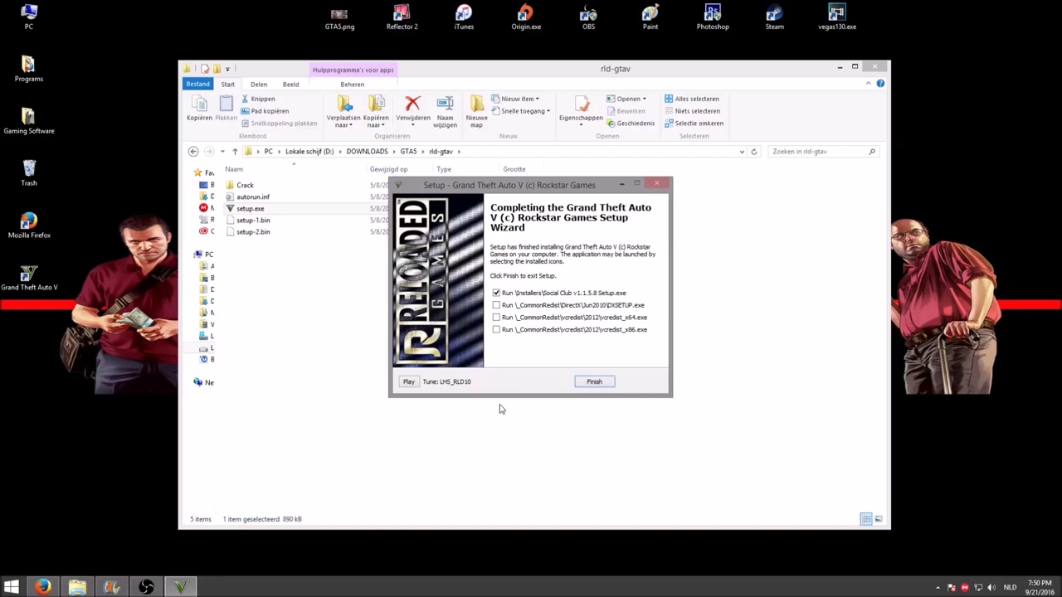
pyautogui.click(495, 293)
pyautogui.click(593, 385)
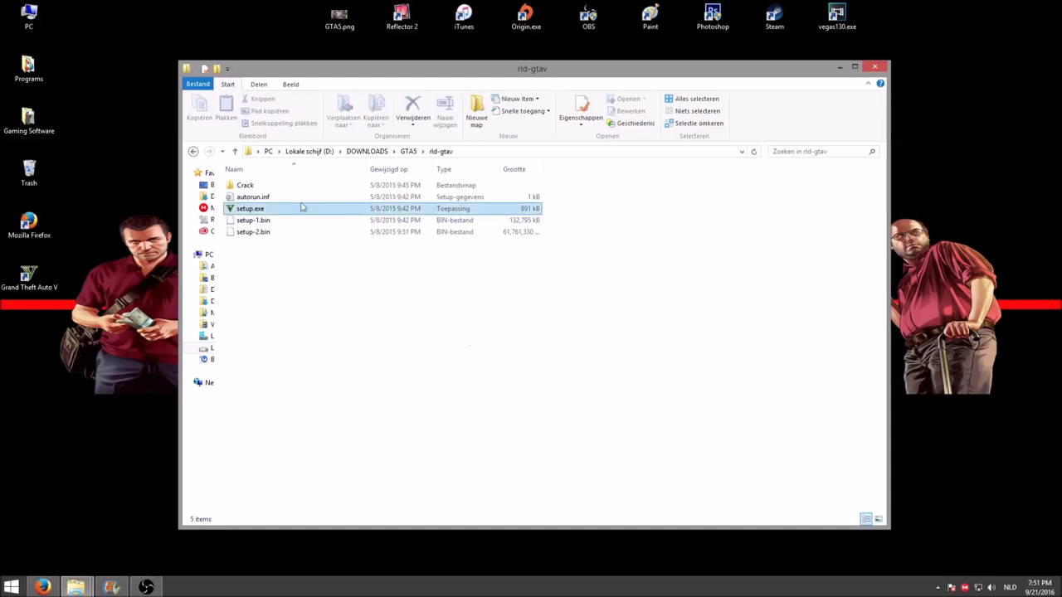
# Copy all six files from the Crack folder with Ctrl+C
pyautogui.doubleClick(249, 185)
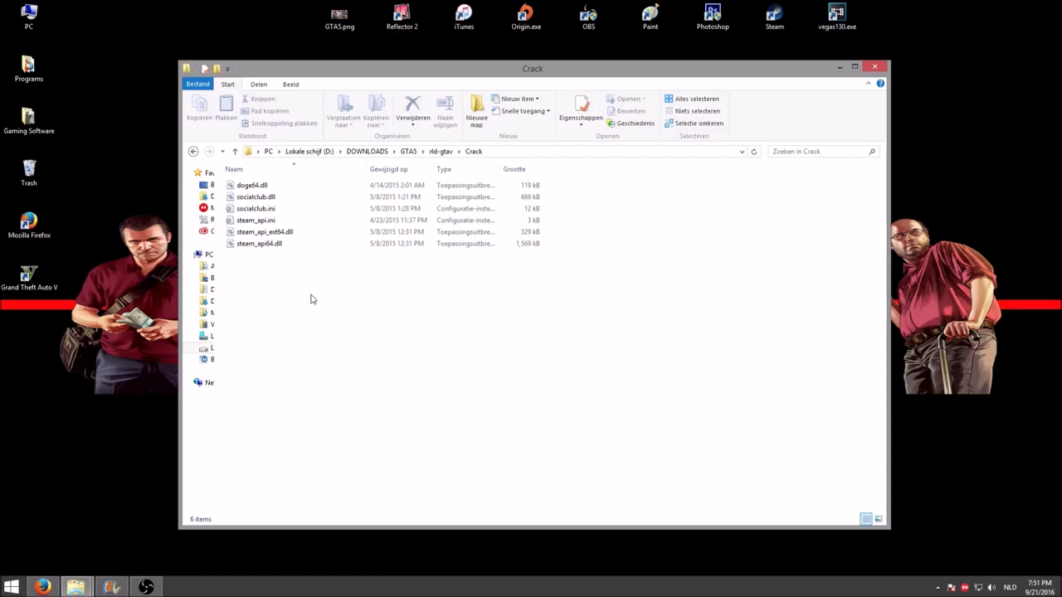
pyautogui.moveTo(295, 262); pyautogui.dragTo(265, 189)
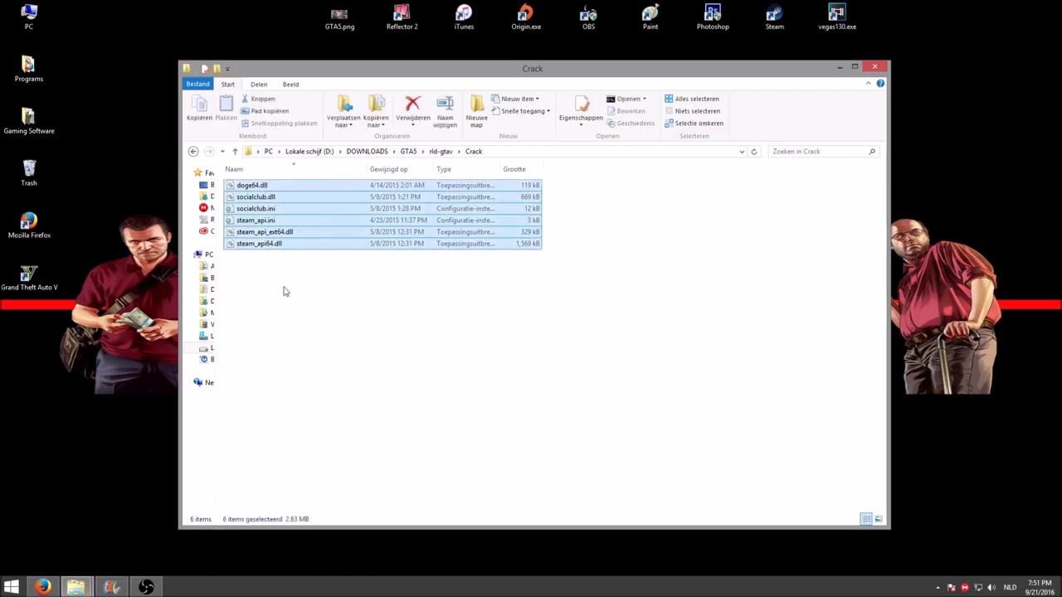
pyautogui.hotkey('ctrl', 'c')
pyautogui.click(283, 291)
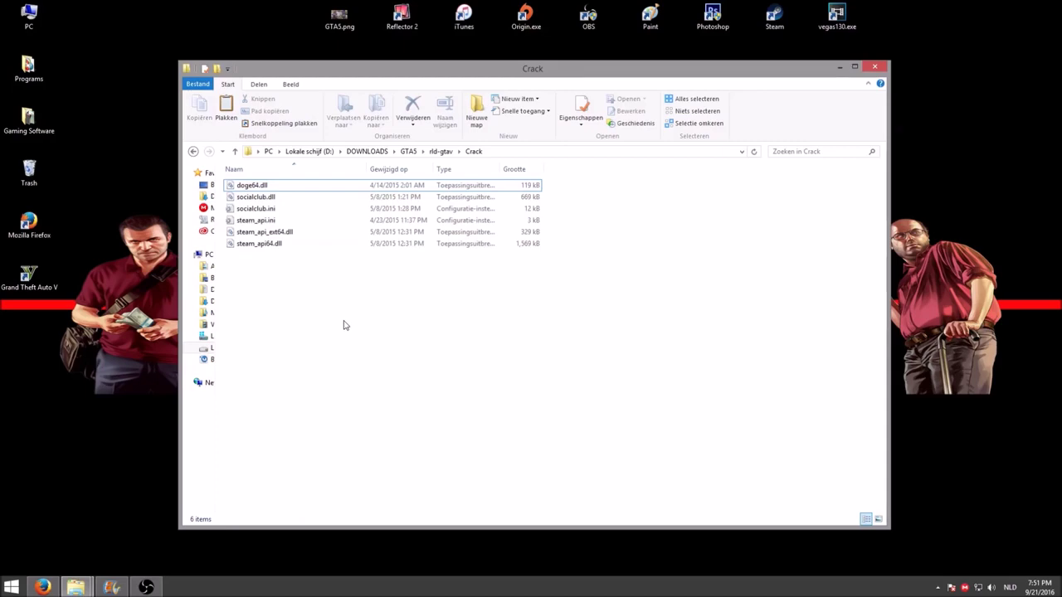
# Arrange the Crack and Grand Theft Auto 5 folder windows side by side
pyautogui.hotkey('alt', 'Tab')
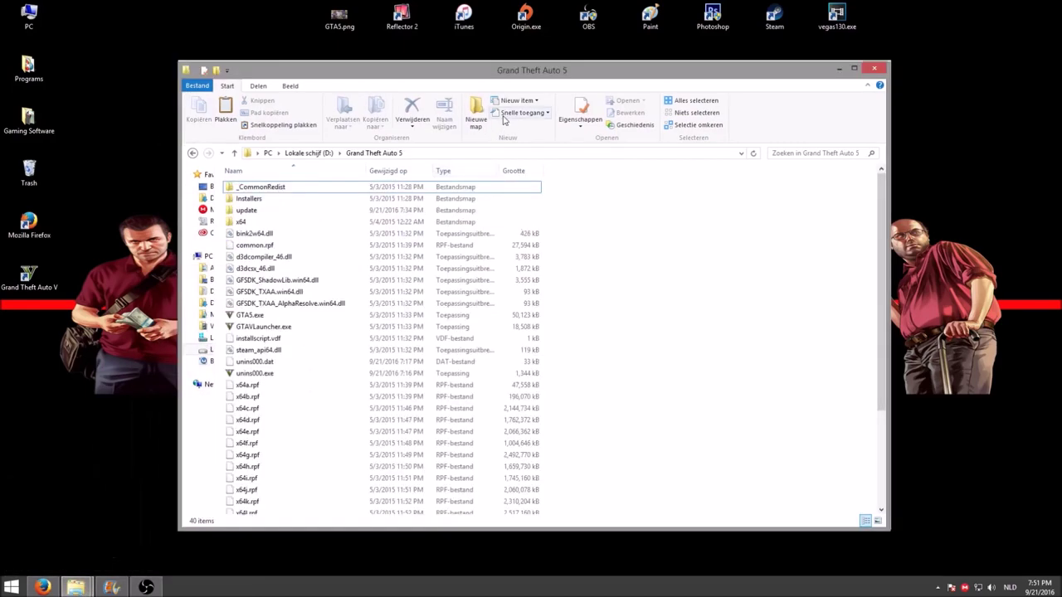
pyautogui.moveTo(465, 67); pyautogui.dragTo(604, 86)
pyautogui.moveTo(444, 76); pyautogui.dragTo(302, 44)
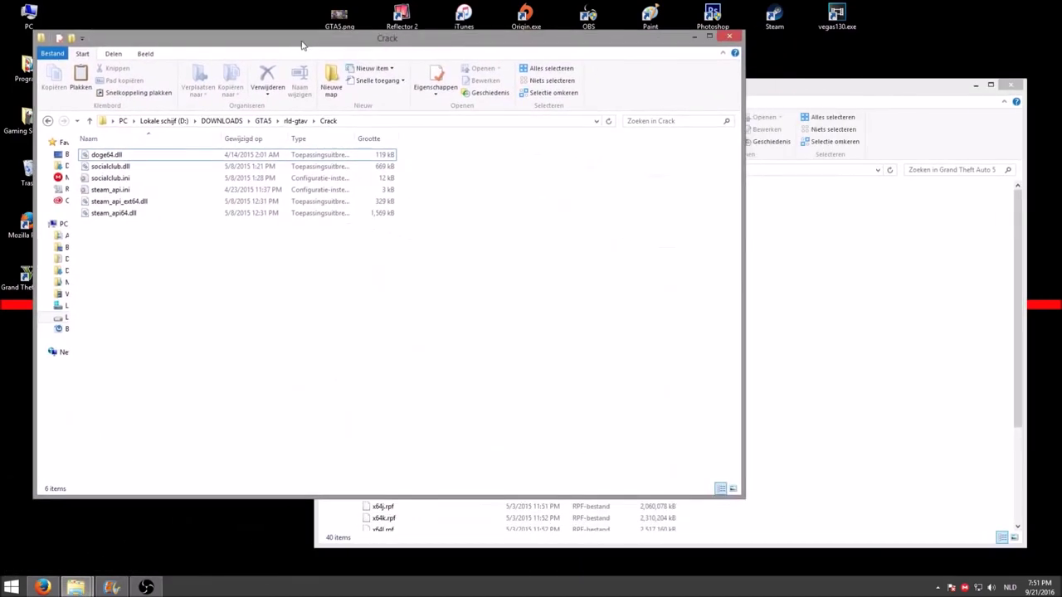
pyautogui.click(780, 88)
pyautogui.moveTo(797, 98); pyautogui.dragTo(791, 92)
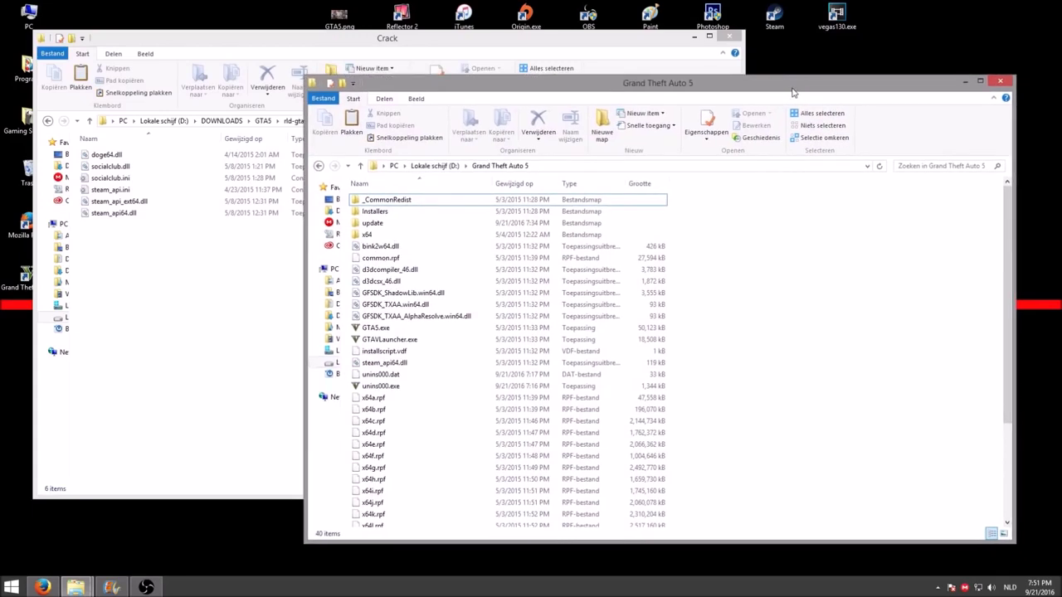
# Paste the crack files into Grand Theft Auto 5, replacing existing files, and close the Crack window
pyautogui.rightClick(744, 271)
pyautogui.click(766, 344)
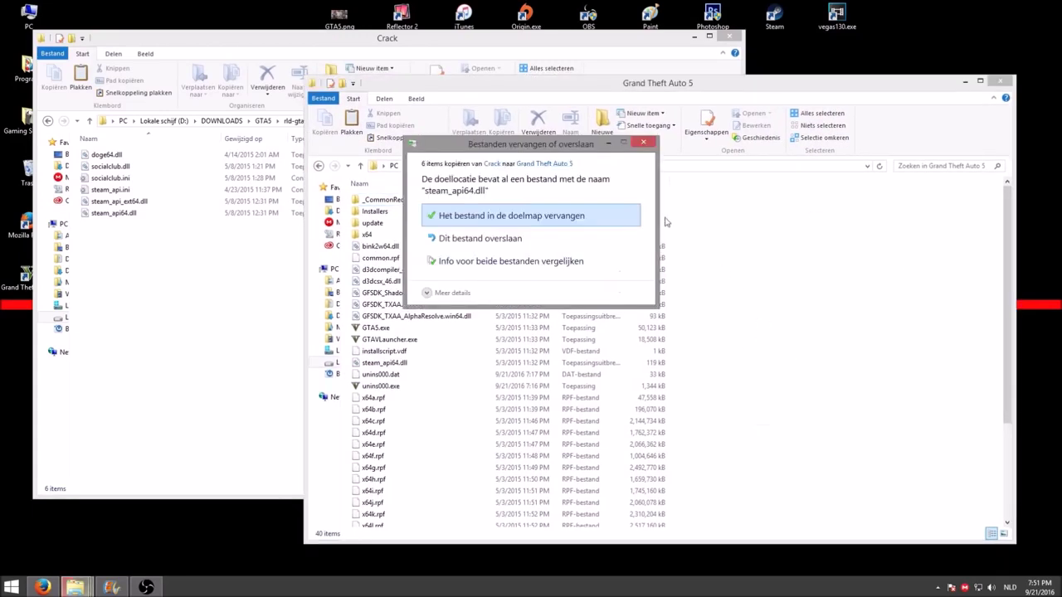
pyautogui.moveTo(581, 148); pyautogui.dragTo(798, 242)
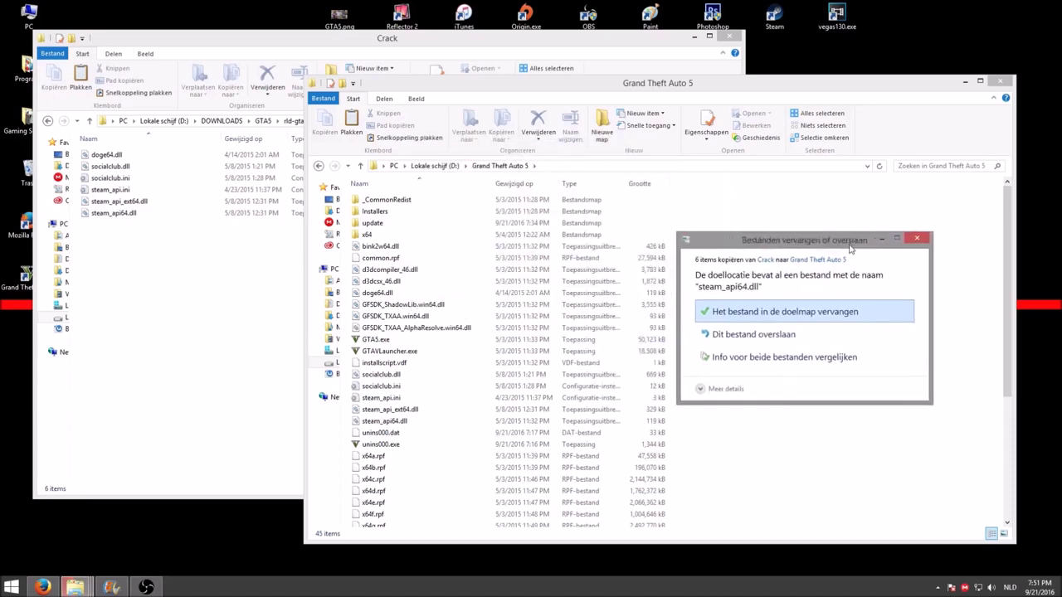
pyautogui.click(794, 320)
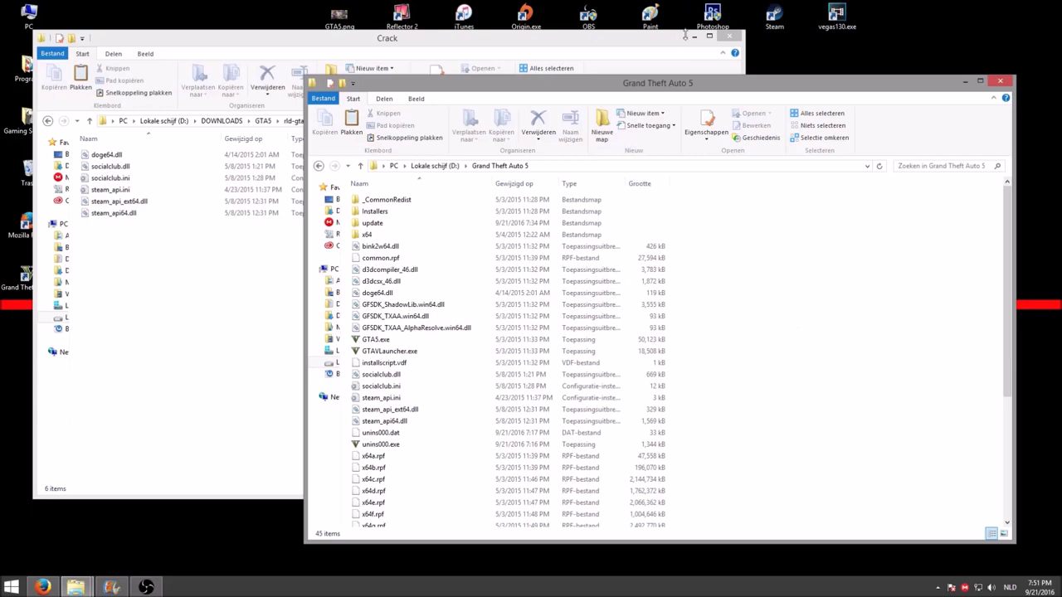
pyautogui.click(727, 38)
pyautogui.moveTo(672, 89); pyautogui.dragTo(560, 69)
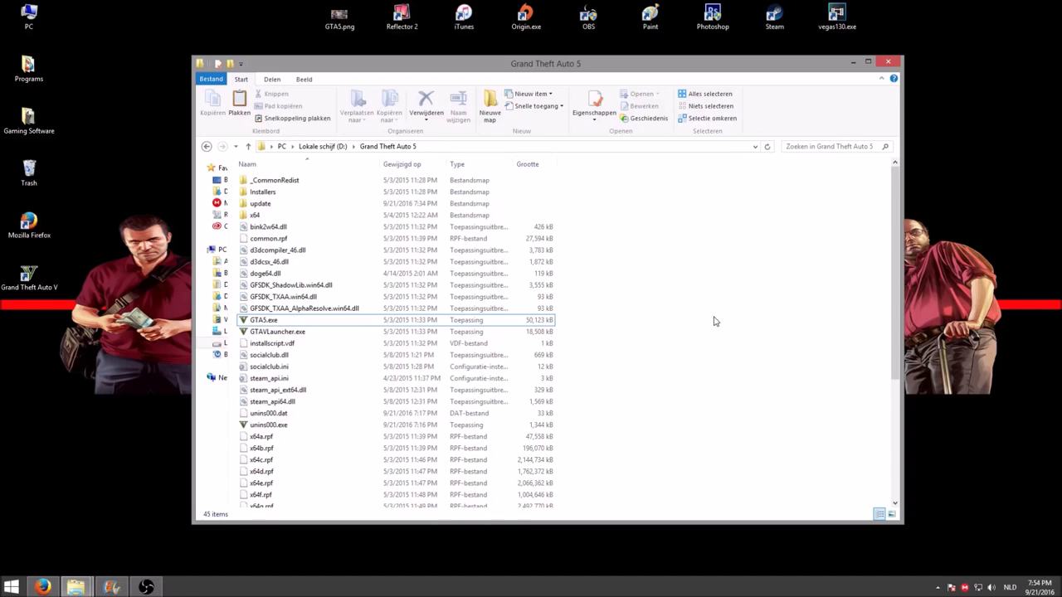
# Run the desktop Grand Theft Auto V shortcut as administrator
pyautogui.click(301, 322)
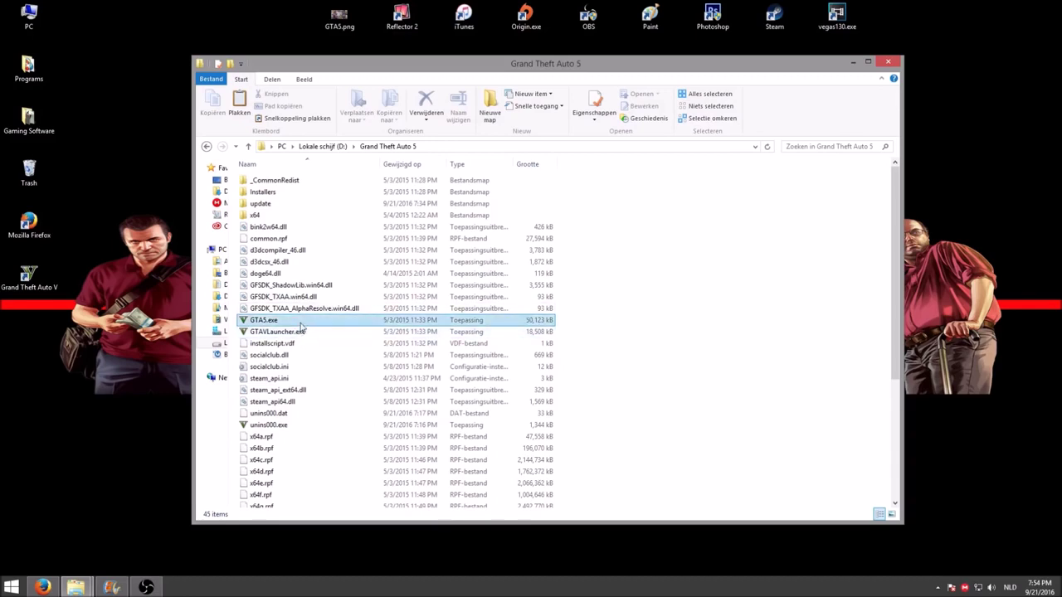
pyautogui.click(1057, 586)
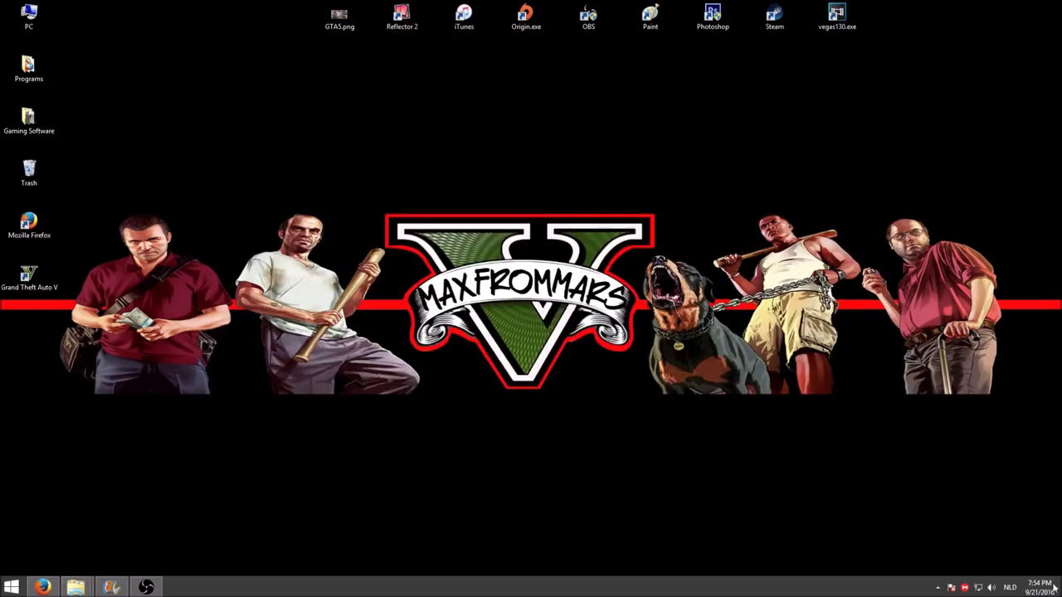
pyautogui.rightClick(26, 278)
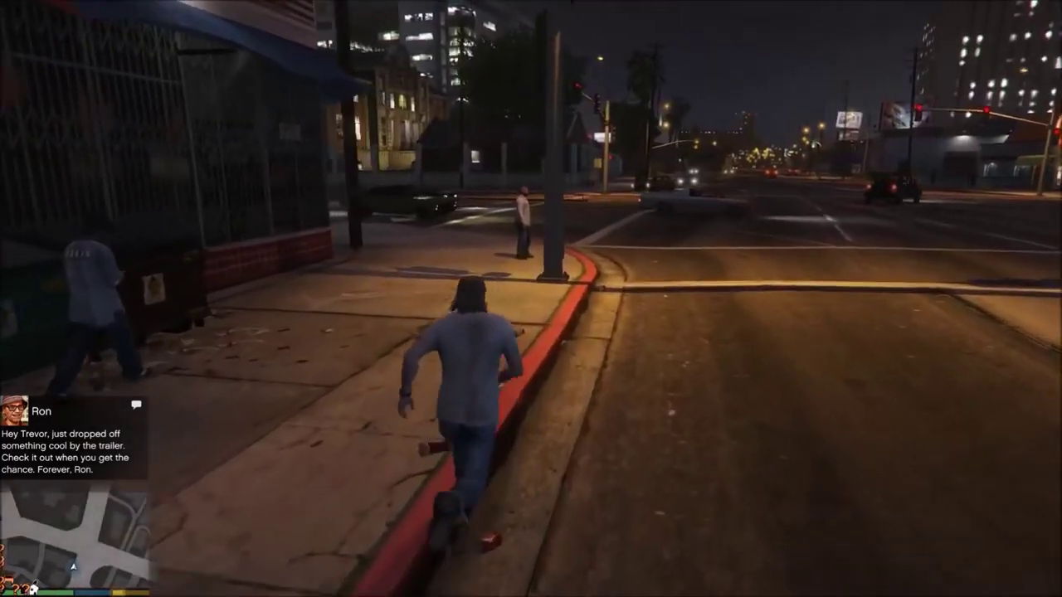
# Walk Trevor across the night-time Strawberry Ave intersection, looking toward the liquor store corner
pyautogui.press('w')
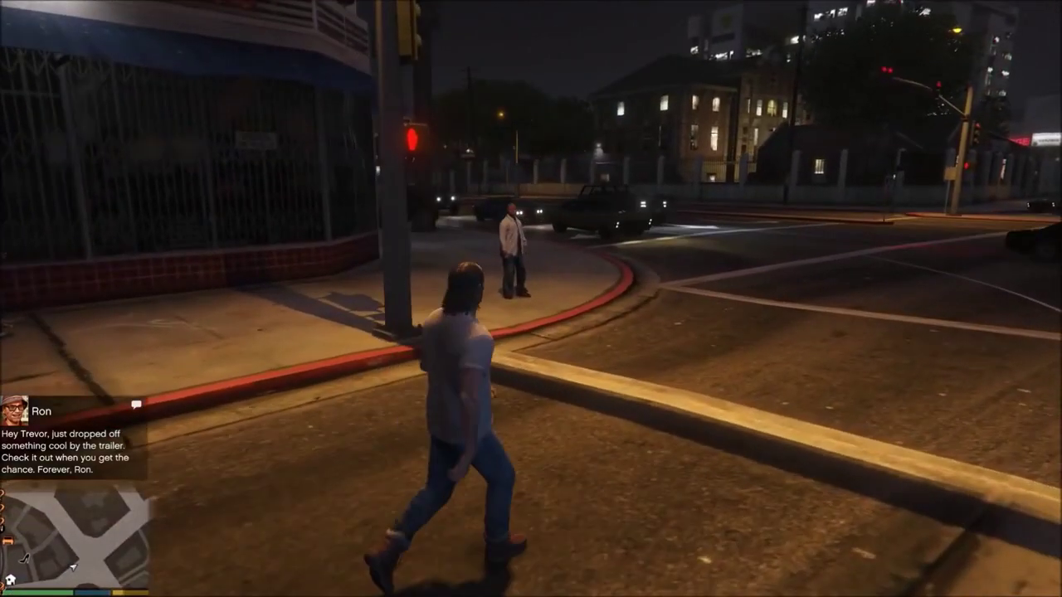
pyautogui.press('w')
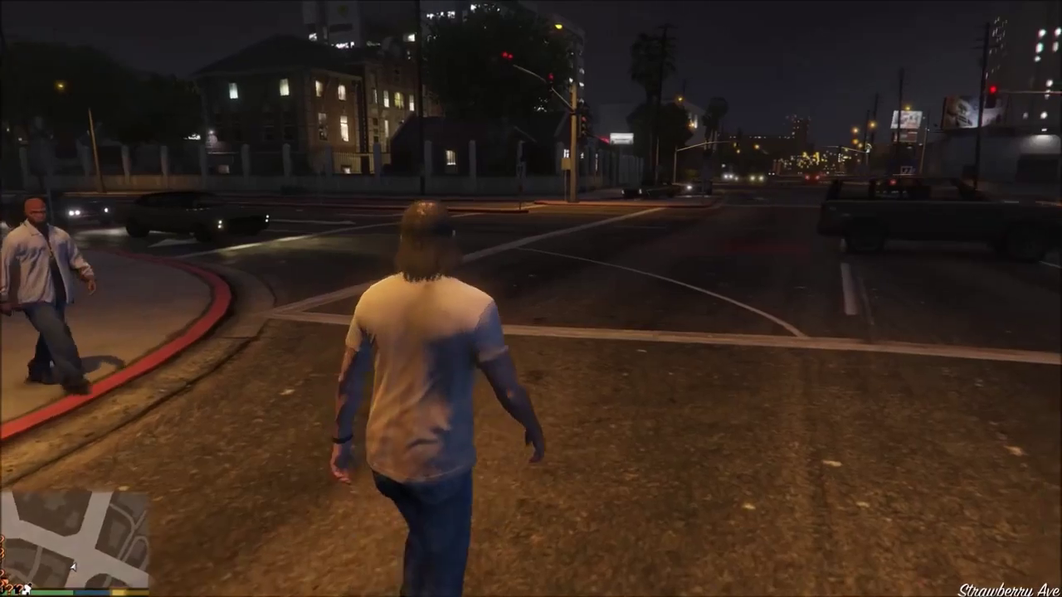
pyautogui.press('w')
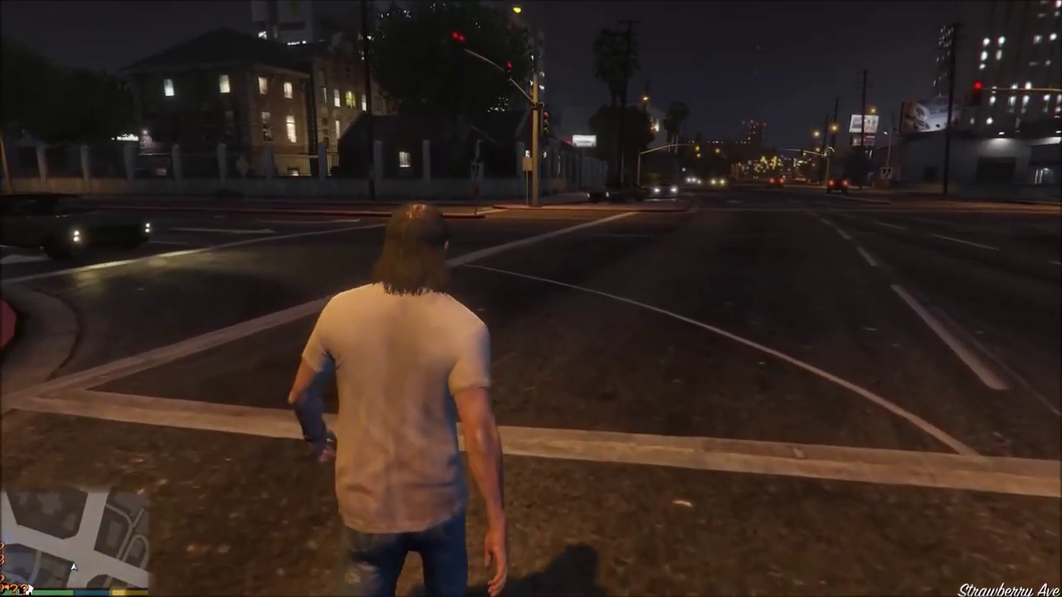
pyautogui.press('w')
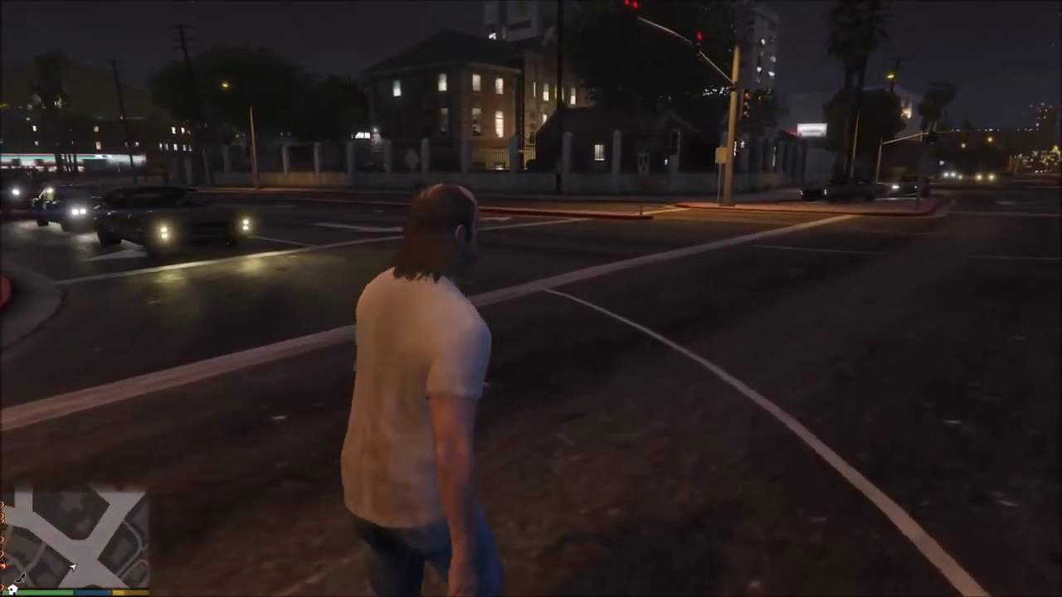
pyautogui.press('w')
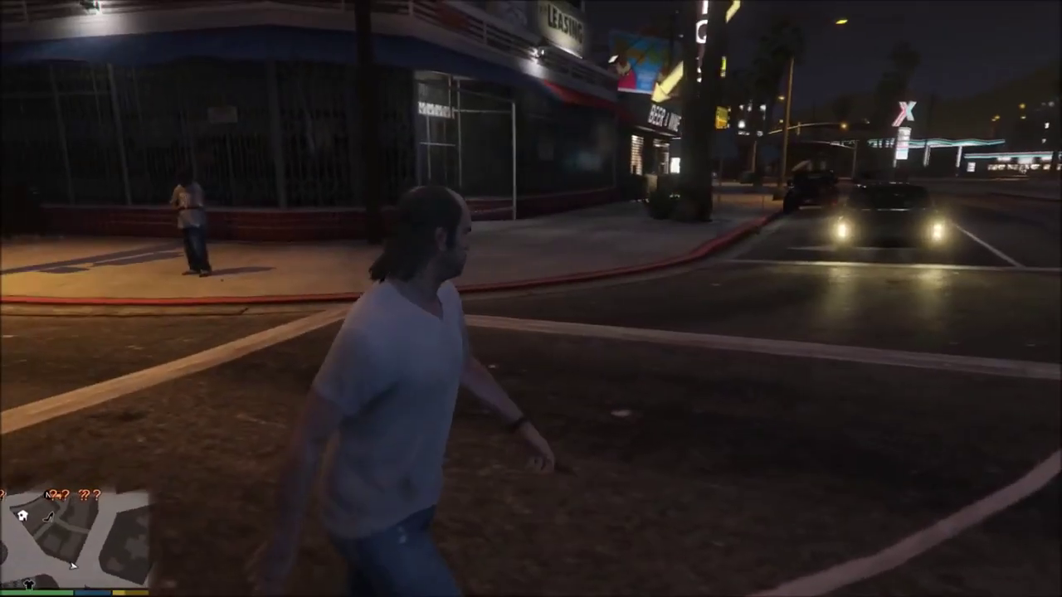
pyautogui.press('w')
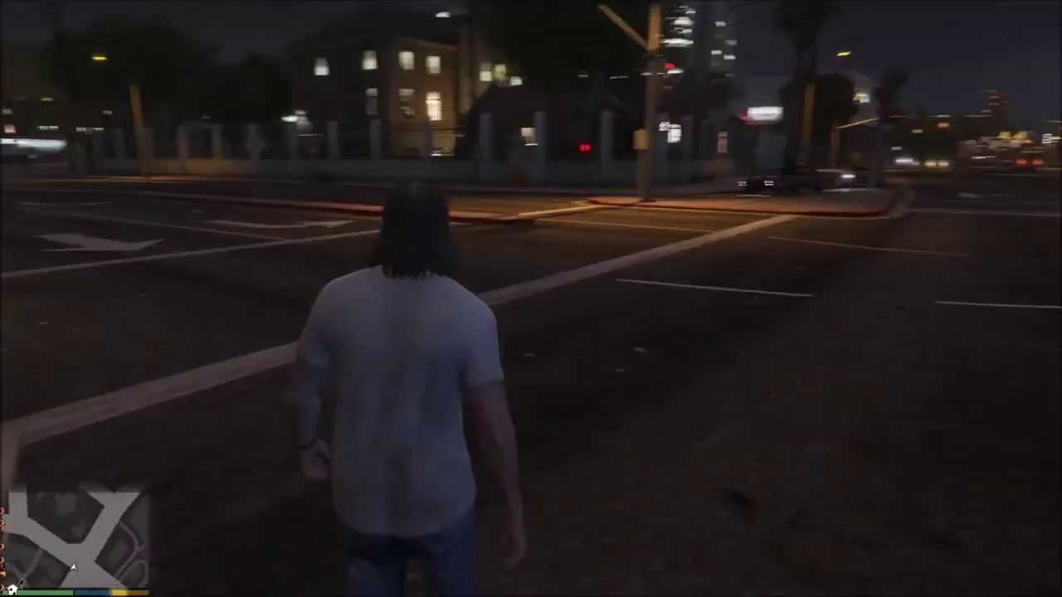